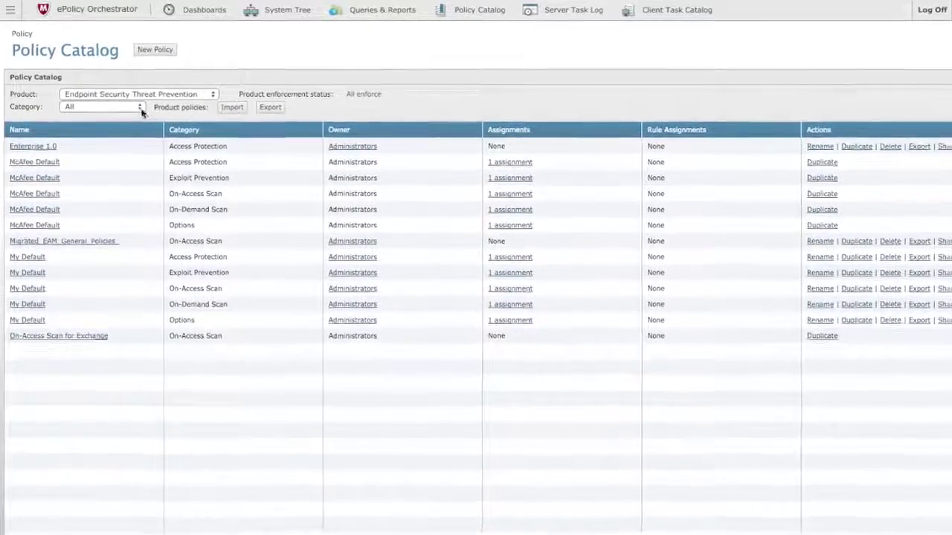
List the available policy categories for Endpoint Security Threat Prevention in the Policy Catalog
click(146, 114)
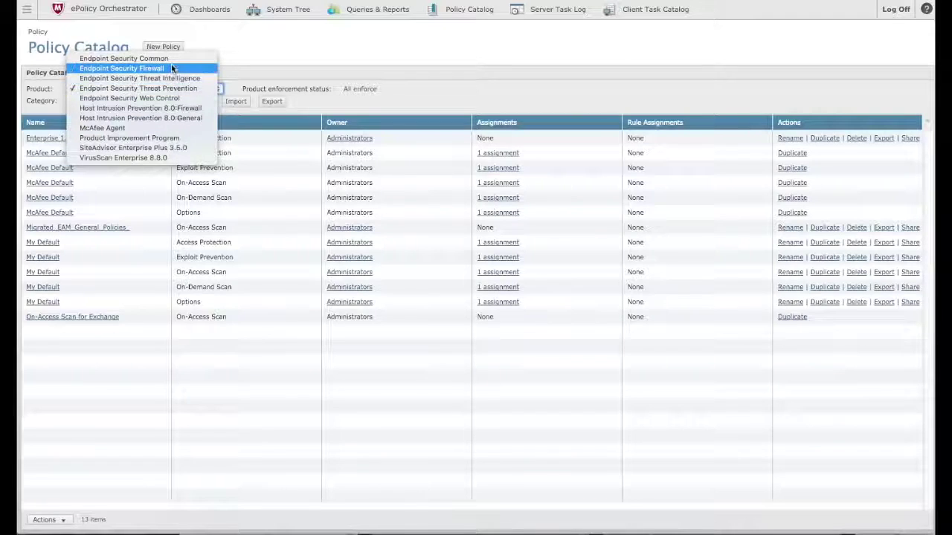
Reveal the advanced Self Protection settings of the Endpoint Security Common 'My Default' Options policy
click(171, 60)
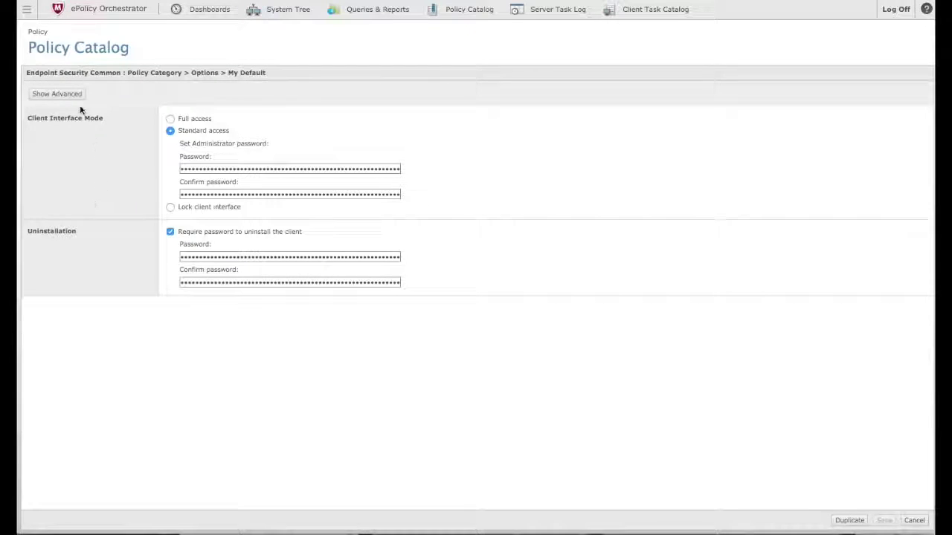
click(73, 96)
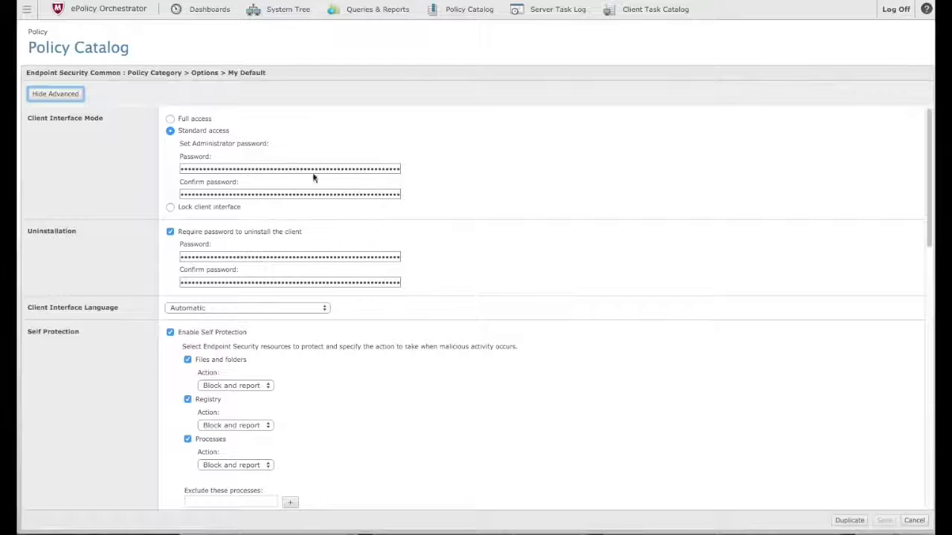
drag(926, 228, 916, 299)
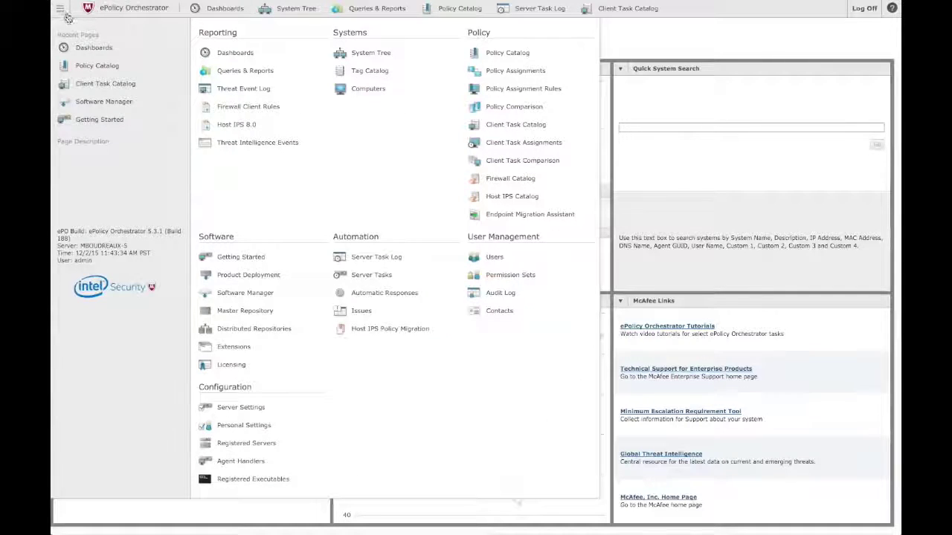
mouse_move(529, 214)
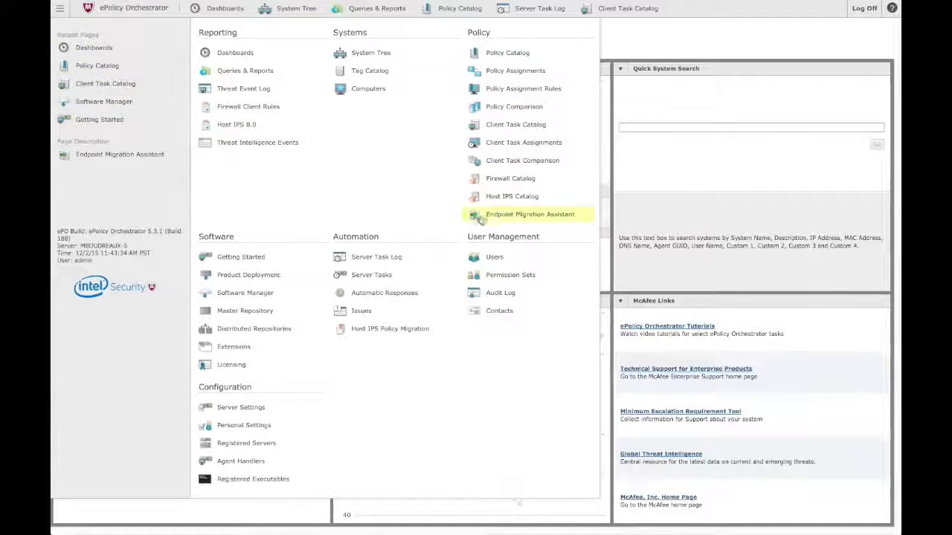
Open the Endpoint Migration Assistant and its Migration Help portal page
click(556, 221)
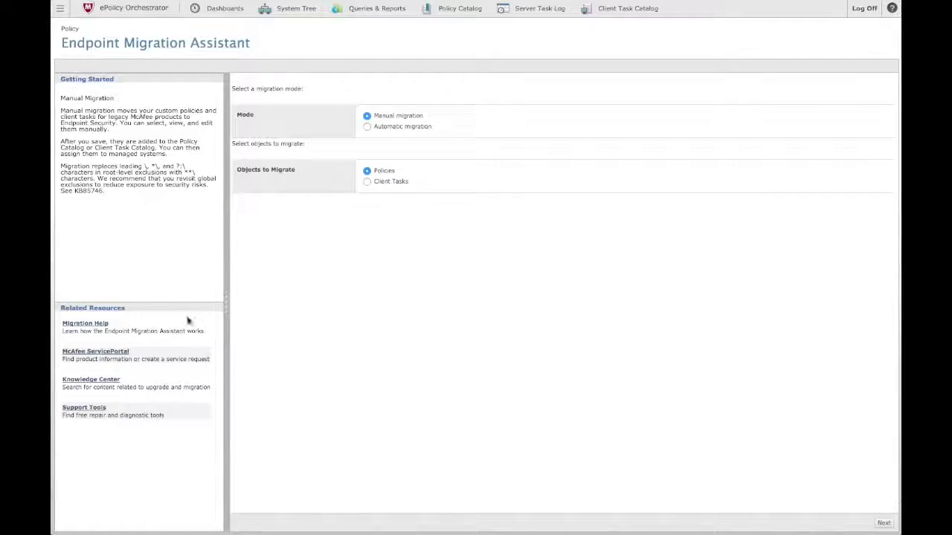
click(100, 324)
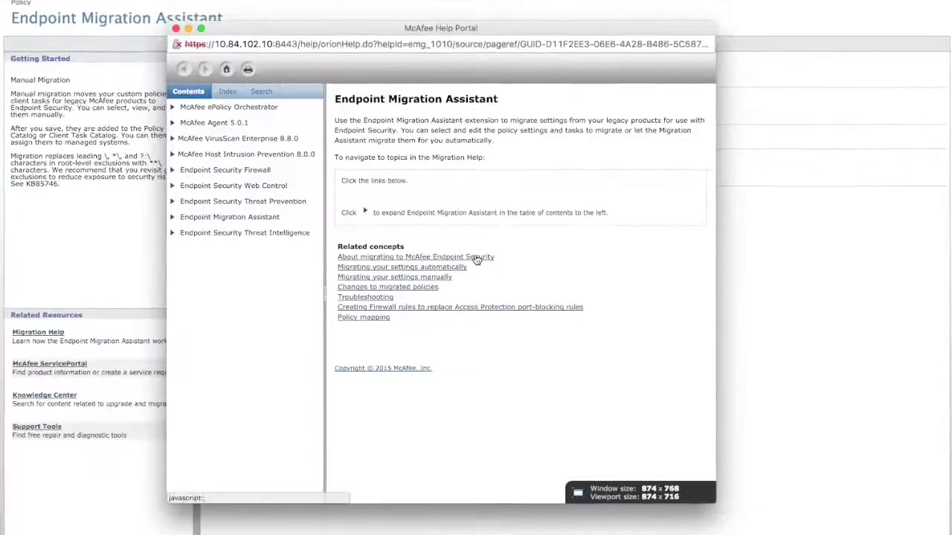
Read the help topics 'About migrating to McAfee Endpoint Security' and 'What settings can I migrate?'
click(477, 257)
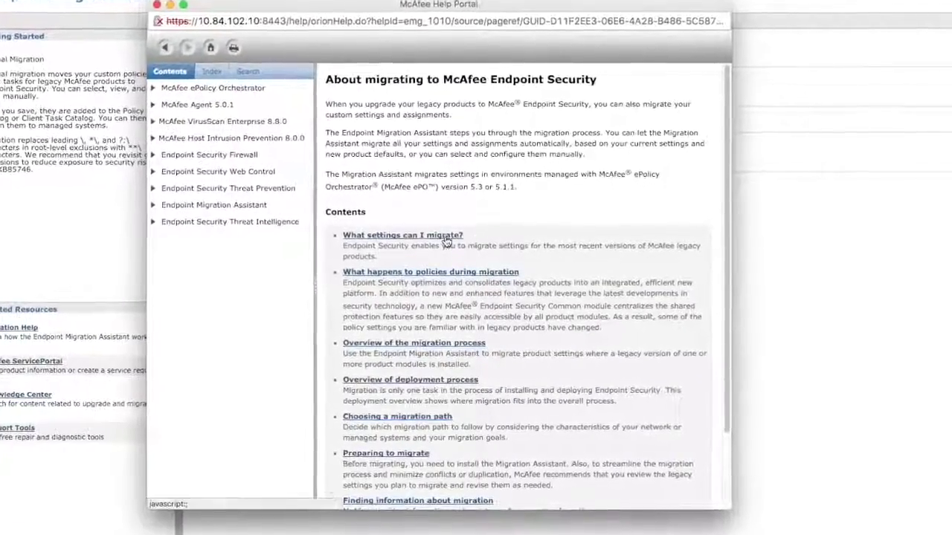
click(445, 236)
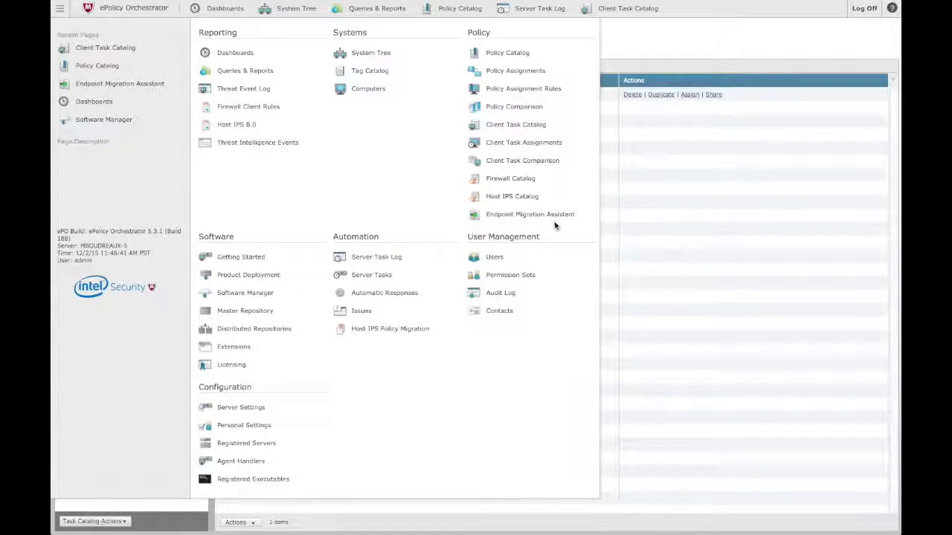
Return to the Endpoint Migration Assistant from the Policy menu
click(549, 221)
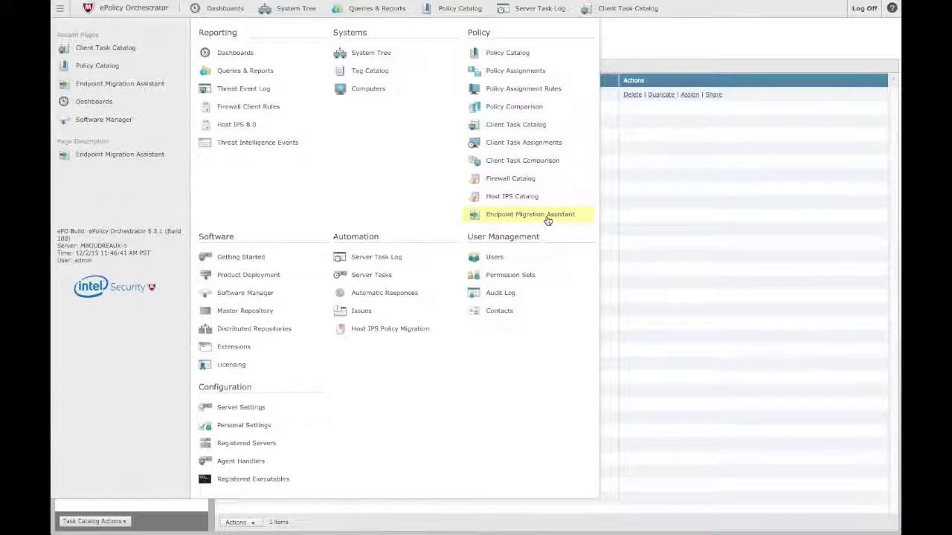